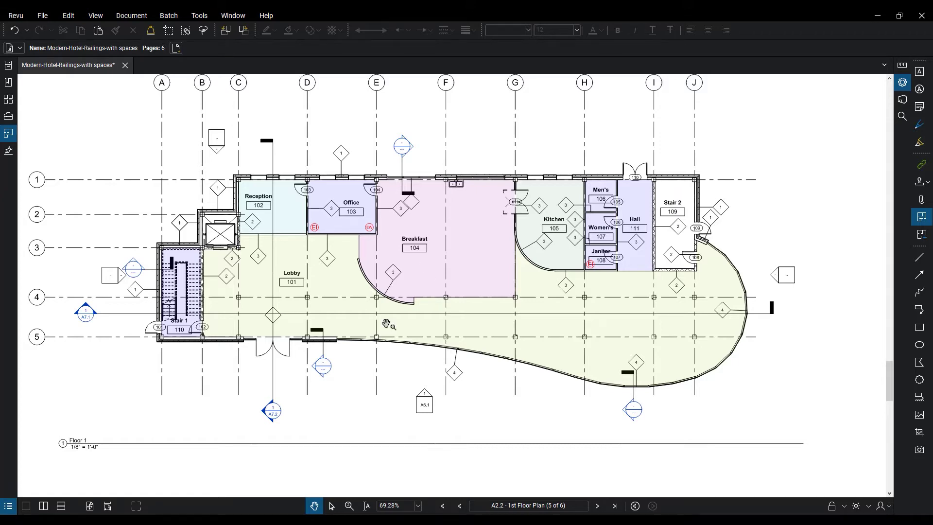
# Step: Zoom into Office 103 and open an enlarged Markups List showing markups grouped by space
pyautogui.click(342, 206)
pyautogui.scroll(5, 342, 206)
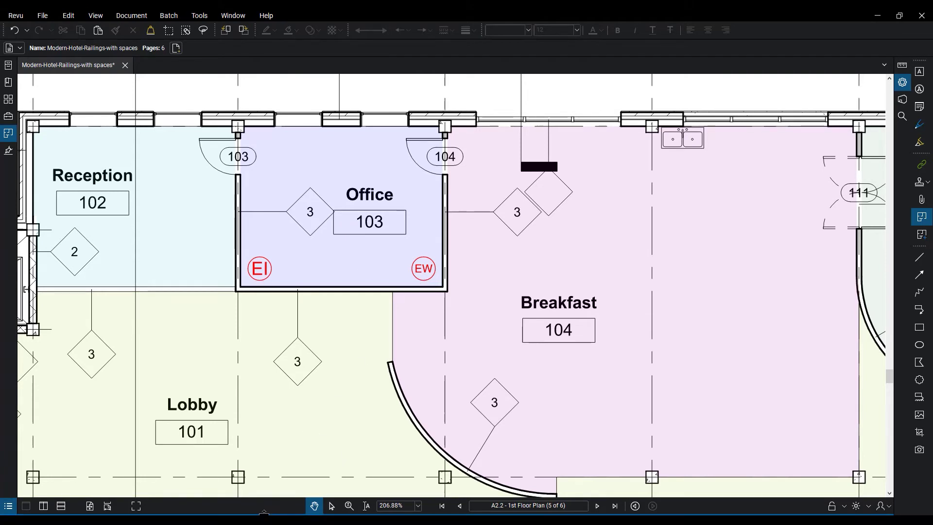
pyautogui.click(265, 512)
pyautogui.moveTo(280, 380); pyautogui.dragTo(280, 327)
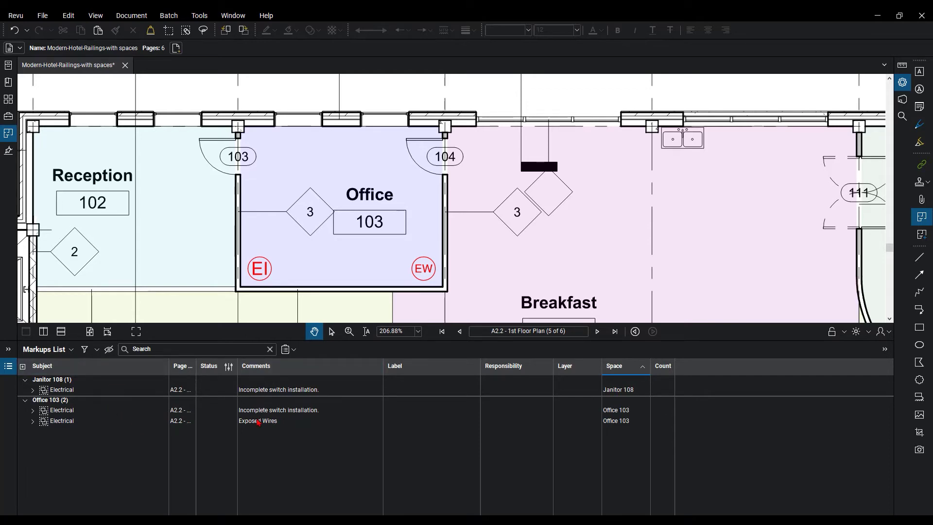
pyautogui.click(615, 371)
pyautogui.moveTo(291, 349); pyautogui.dragTo(285, 512)
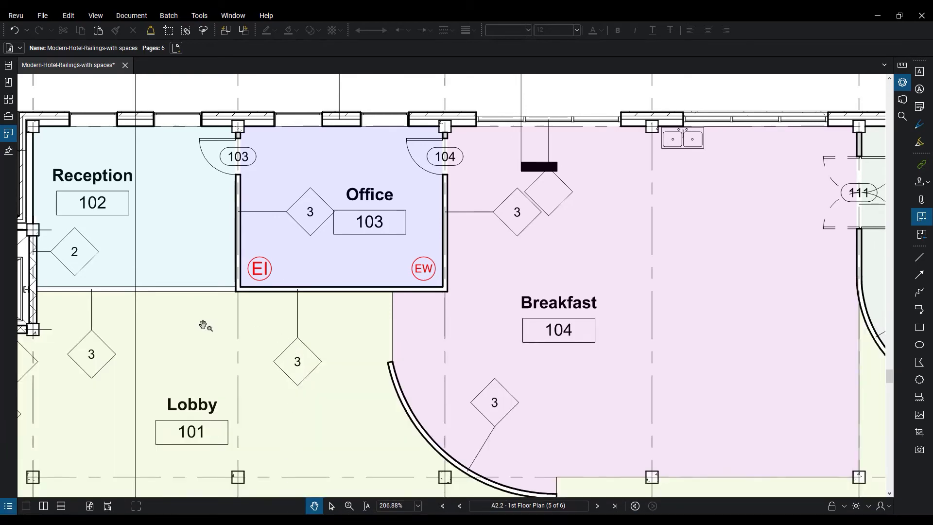
# Step: Zoom and pan to centre the unshaded Stair 2 room and Hall, then show the Spaces panel
pyautogui.scroll(-5, 204, 326)
pyautogui.scroll(2, 394, 315)
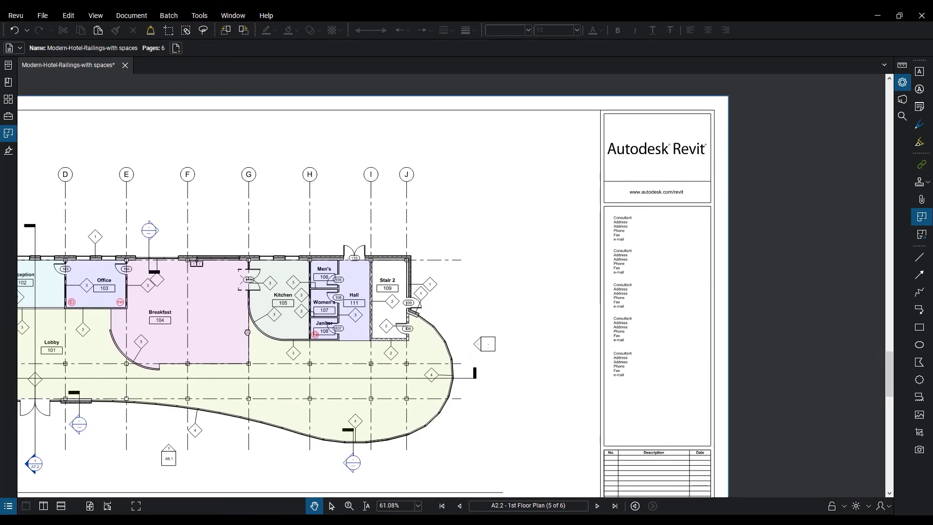
pyautogui.scroll(5, 394, 314)
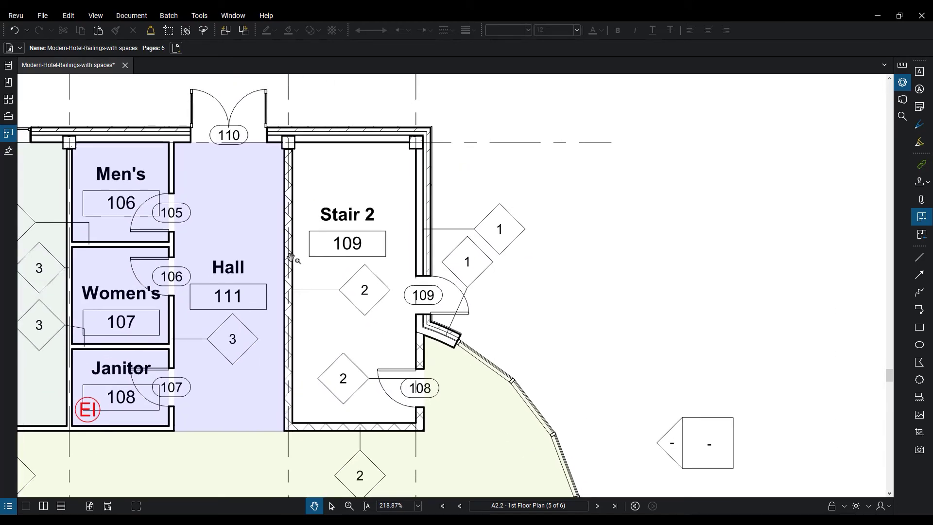
pyautogui.moveTo(366, 281); pyautogui.dragTo(399, 283)
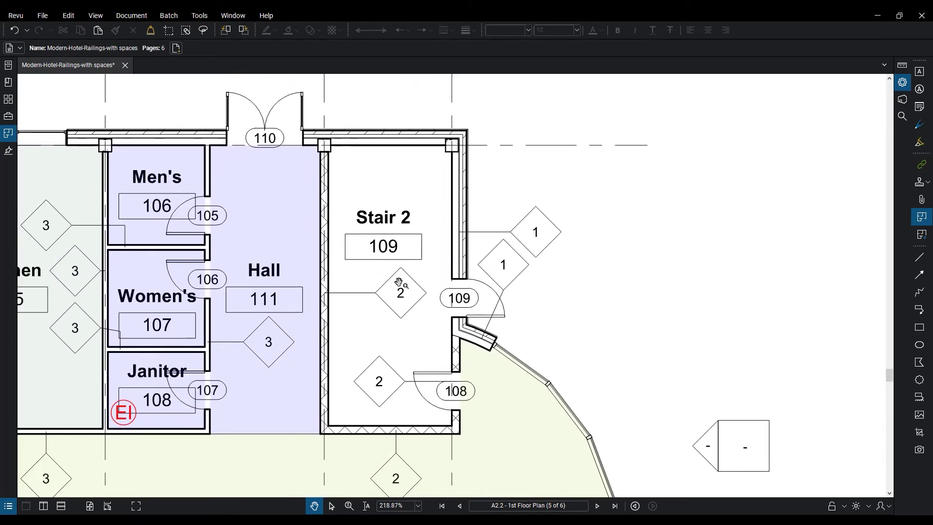
pyautogui.click(8, 136)
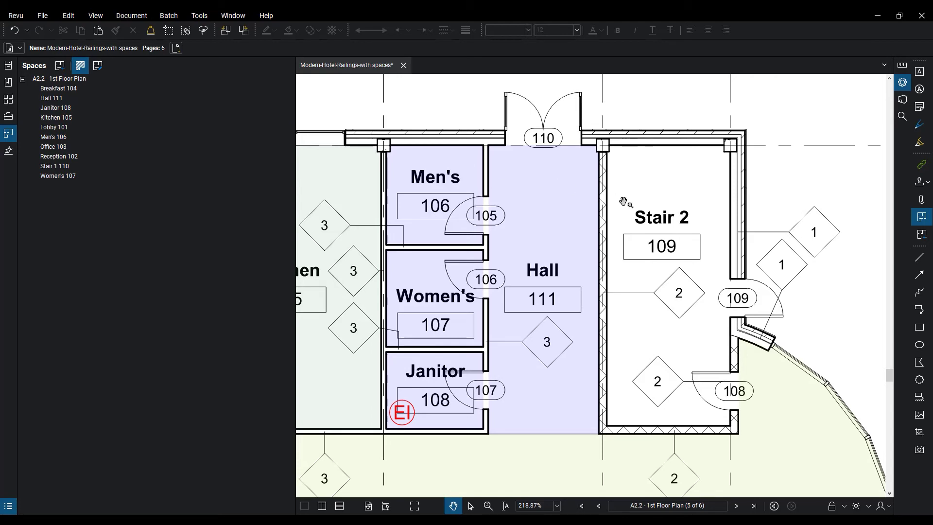
# Step: Add a new space tracing Stair 2's four wall corners and name it 'Stair 2'
pyautogui.click(650, 203)
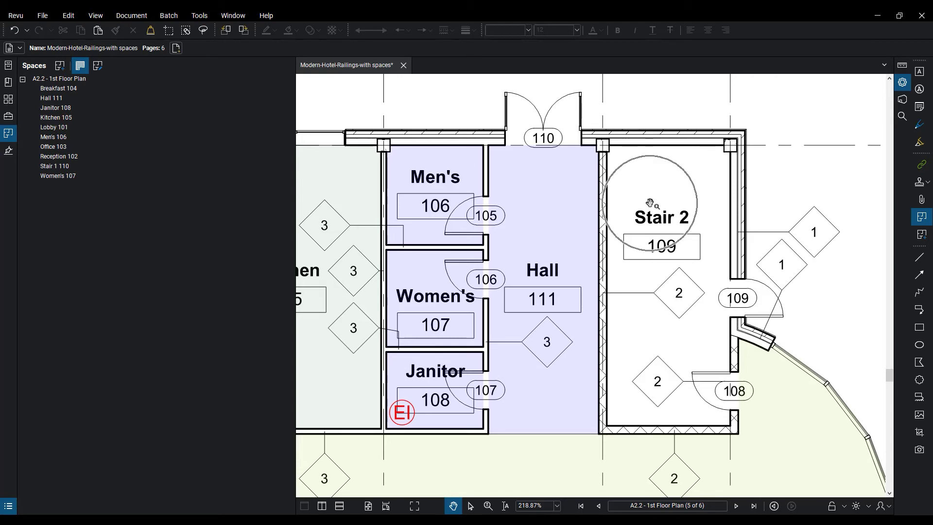
pyautogui.click(59, 66)
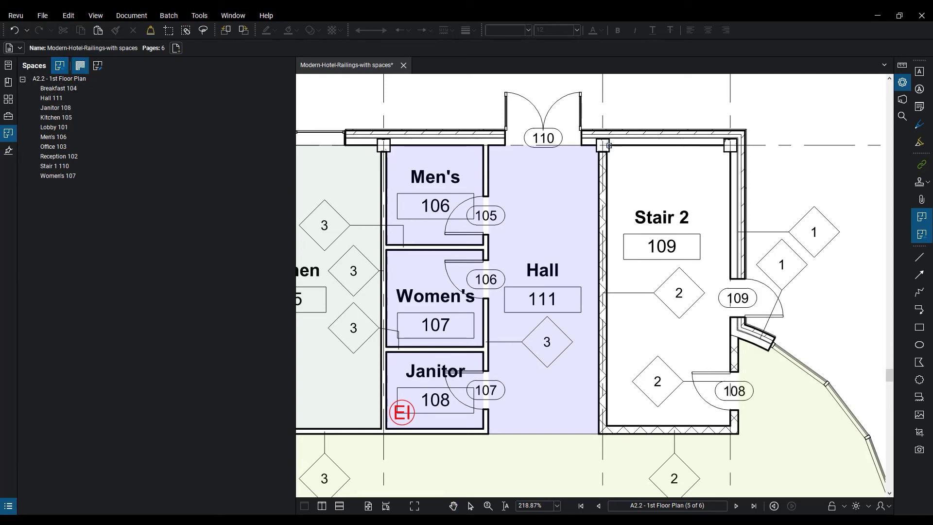
pyautogui.click(609, 152)
pyautogui.click(611, 426)
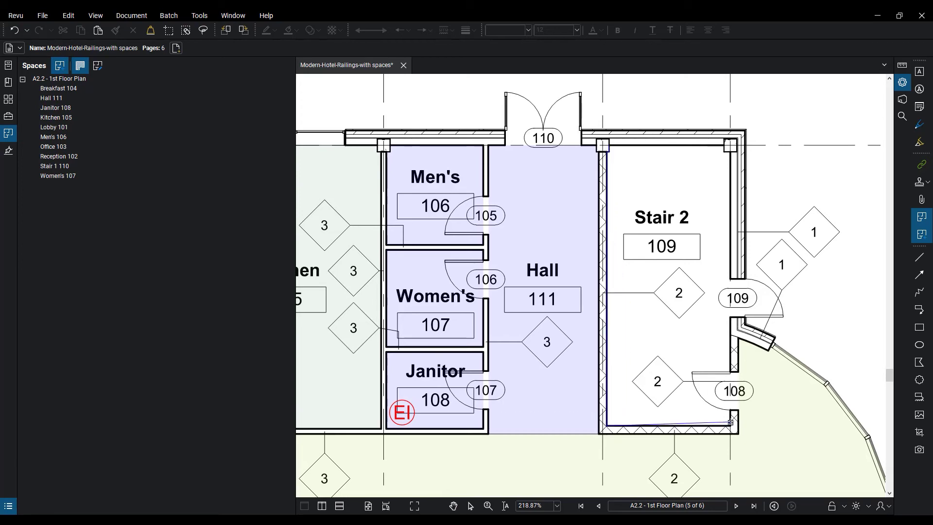
pyautogui.click(731, 426)
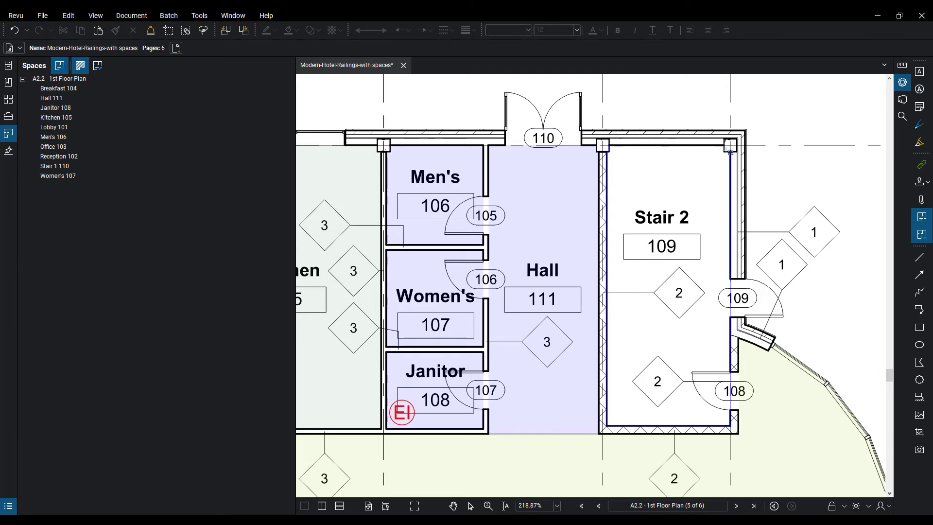
pyautogui.click(730, 146)
pyautogui.click(609, 148)
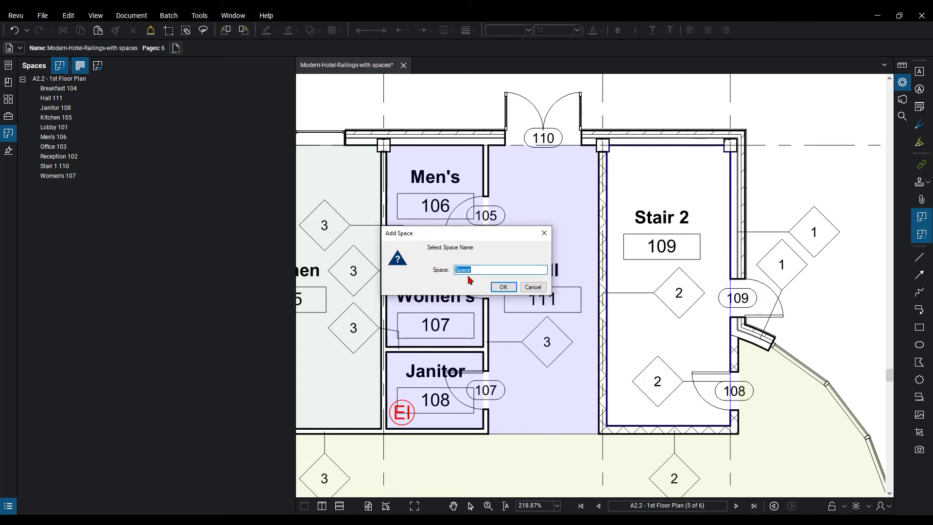
pyautogui.write('Stair 2')
pyautogui.click(504, 287)
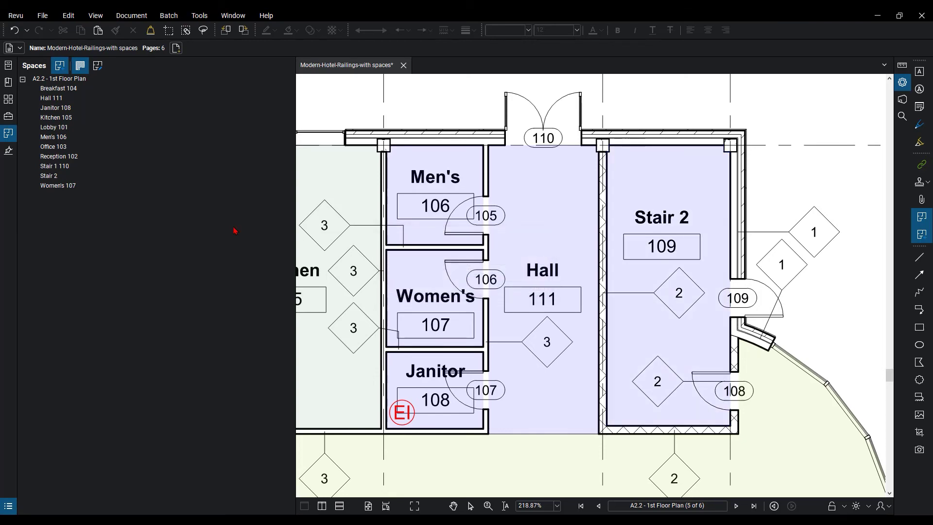
pyautogui.click(49, 177)
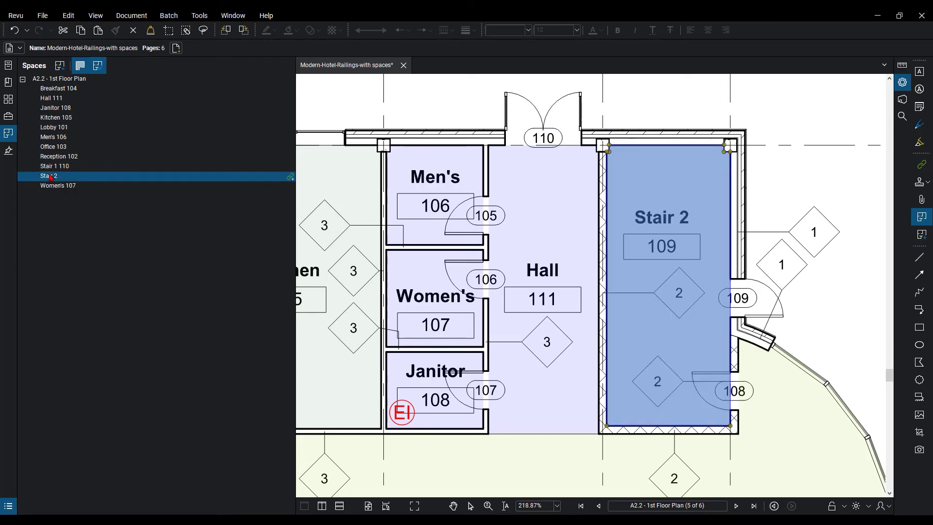
# Step: Highlight Stair 1 110, Reception 102 and Hall 111 in turn on the plan
pyautogui.click(52, 166)
pyautogui.click(55, 157)
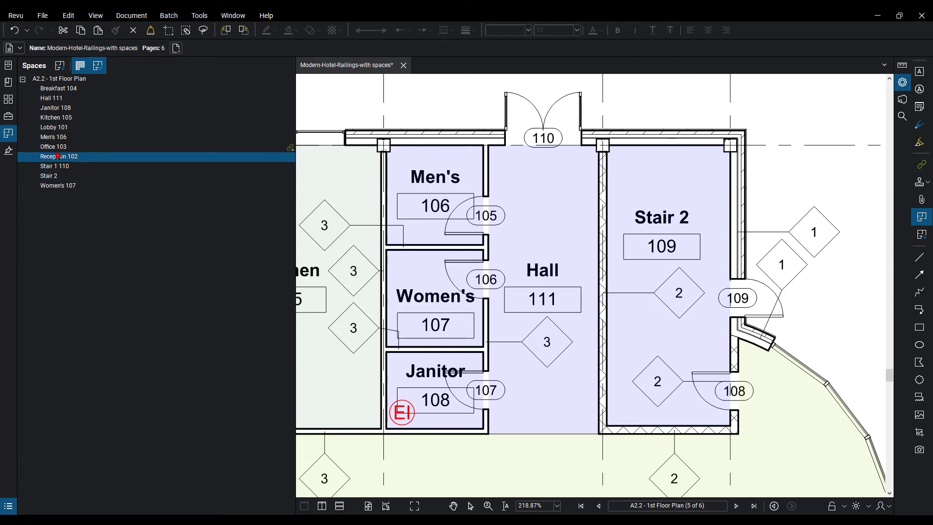
pyautogui.click(52, 98)
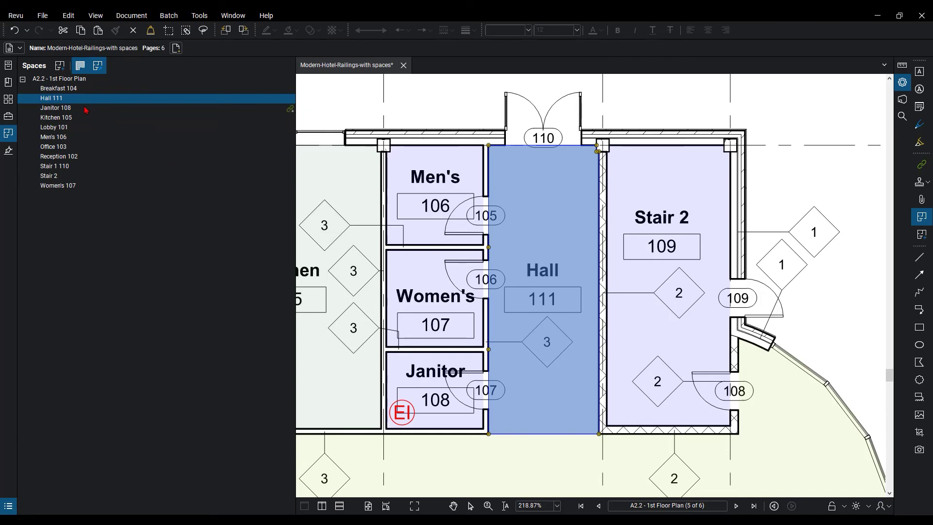
# Step: View Hall 111's Properties, checking its colour and opacity of 10
pyautogui.rightClick(59, 99)
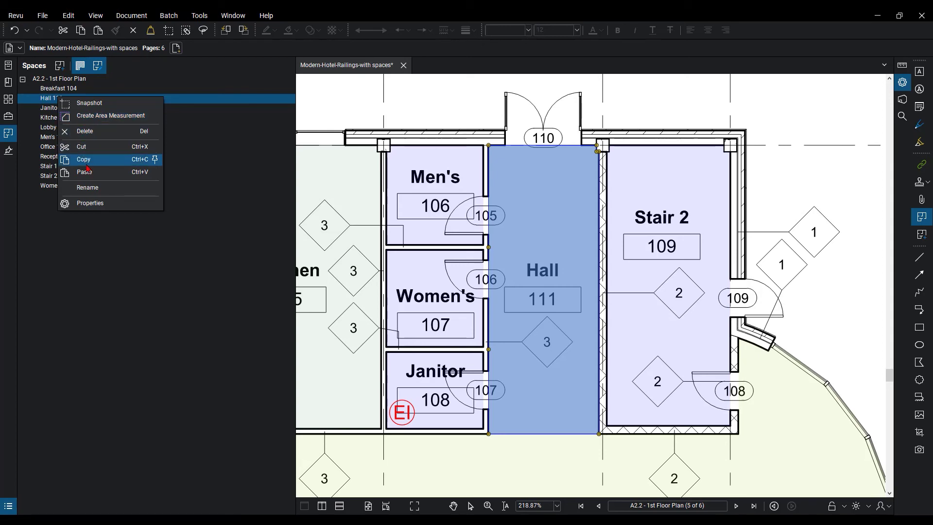
pyautogui.click(90, 203)
pyautogui.moveTo(436, 232); pyautogui.dragTo(171, 190)
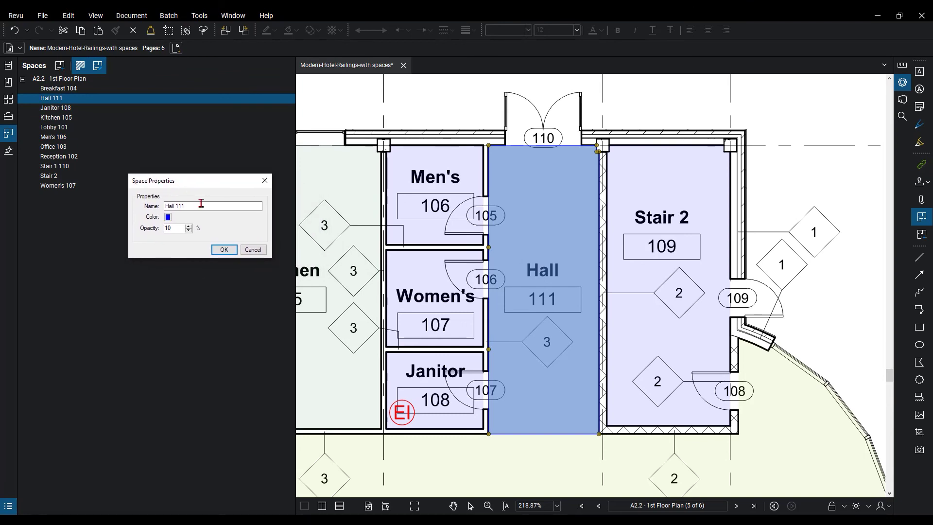
pyautogui.click(168, 218)
pyautogui.click(169, 229)
# Step: Close the properties unchanged, collapse the Spaces panel and pan to show Kitchen 105
pyautogui.click(223, 249)
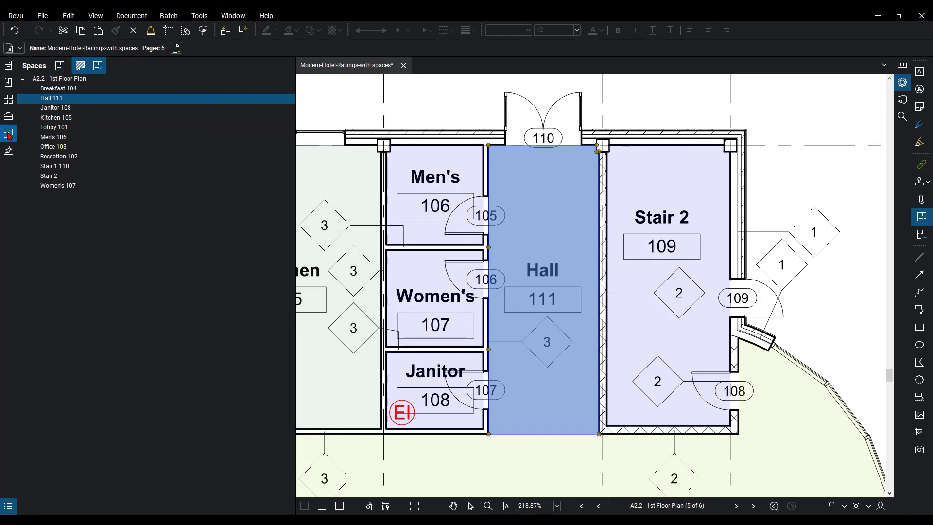
pyautogui.click(8, 134)
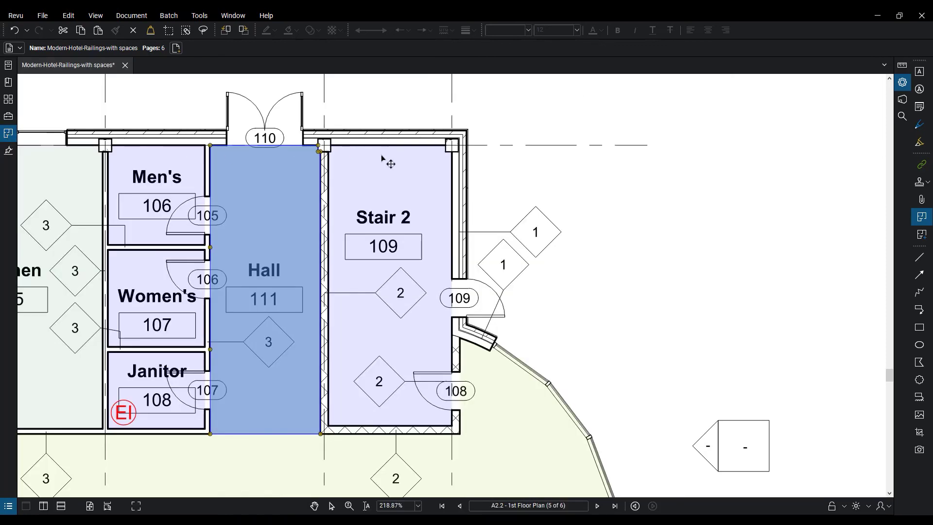
pyautogui.moveTo(383, 156); pyautogui.dragTo(493, 161)
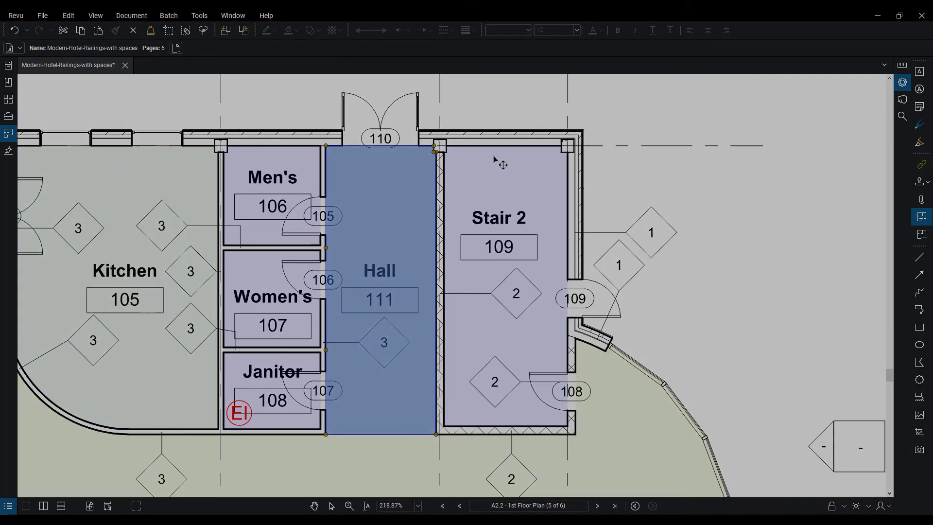